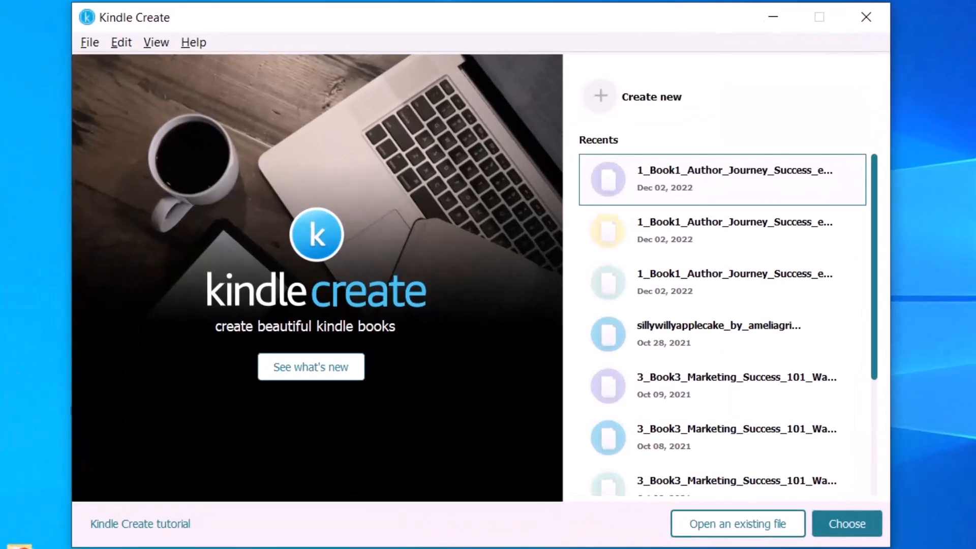
Start a new book project to reach the choice of project formats.
{"action": "left_click", "coordinate": [92, 43]}
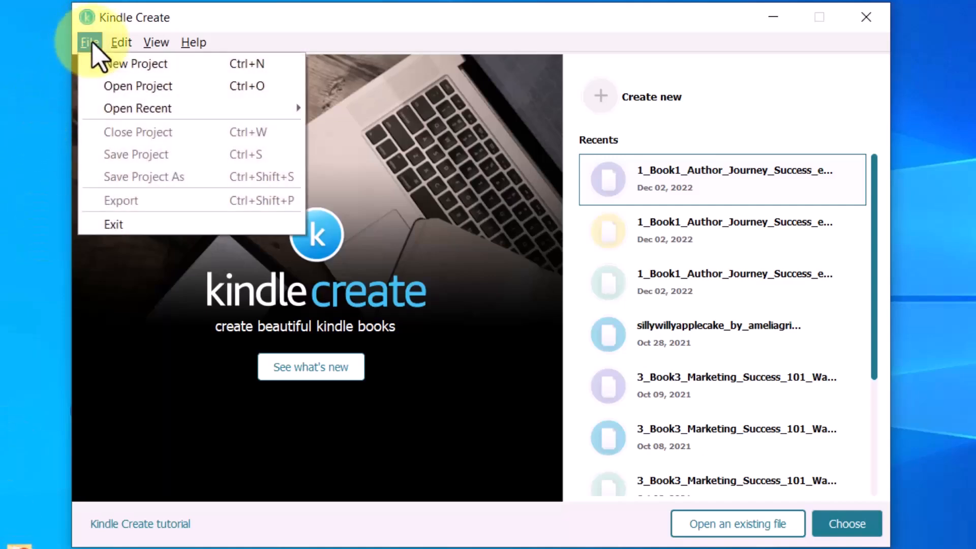
{"action": "left_click", "coordinate": [127, 71]}
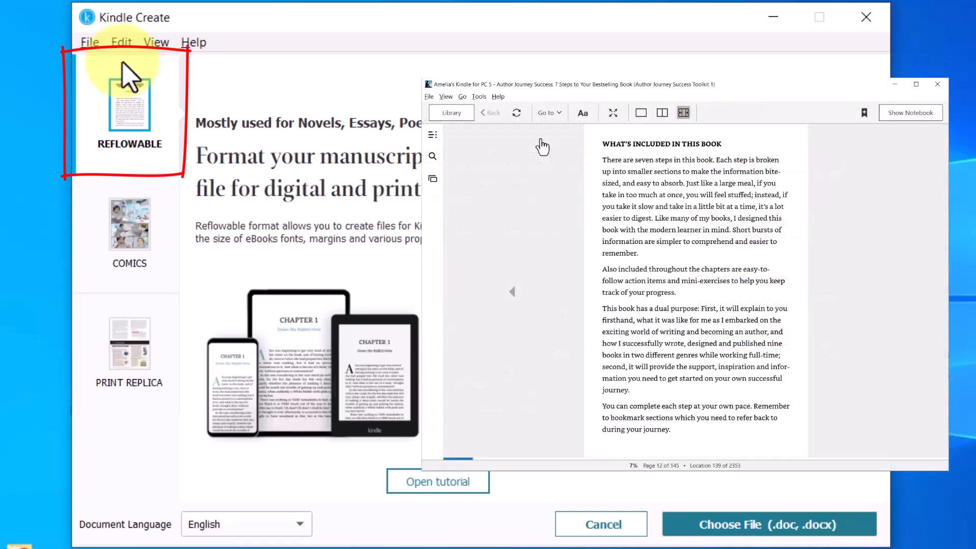
In the Kindle for PC reader, widen the page slightly and reduce the font size in the display settings.
{"action": "left_click", "coordinate": [583, 114]}
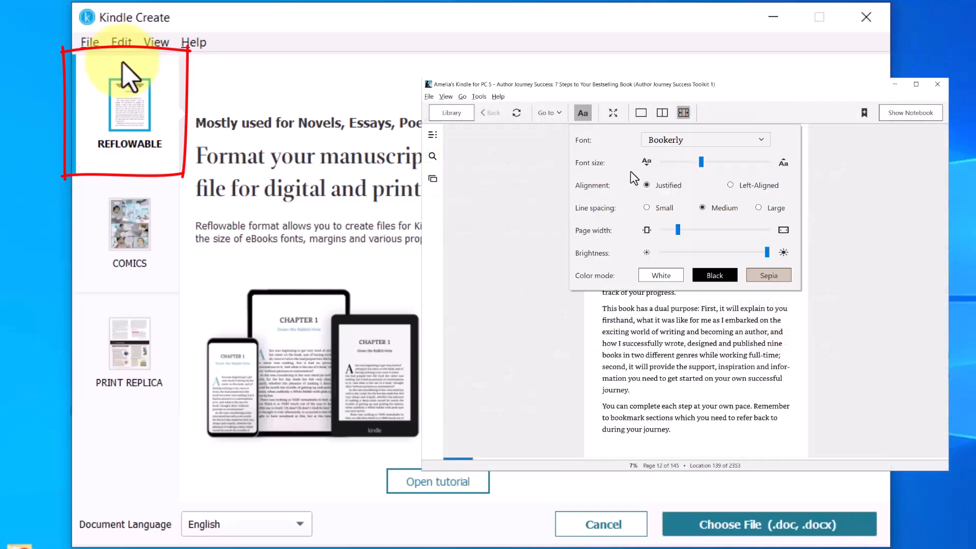
{"action": "mouse_move", "coordinate": [677, 230]}
{"action": "left_mouse_down"}
{"action": "mouse_move", "coordinate": [695, 231]}
{"action": "mouse_move", "coordinate": [679, 230]}
{"action": "left_mouse_up"}
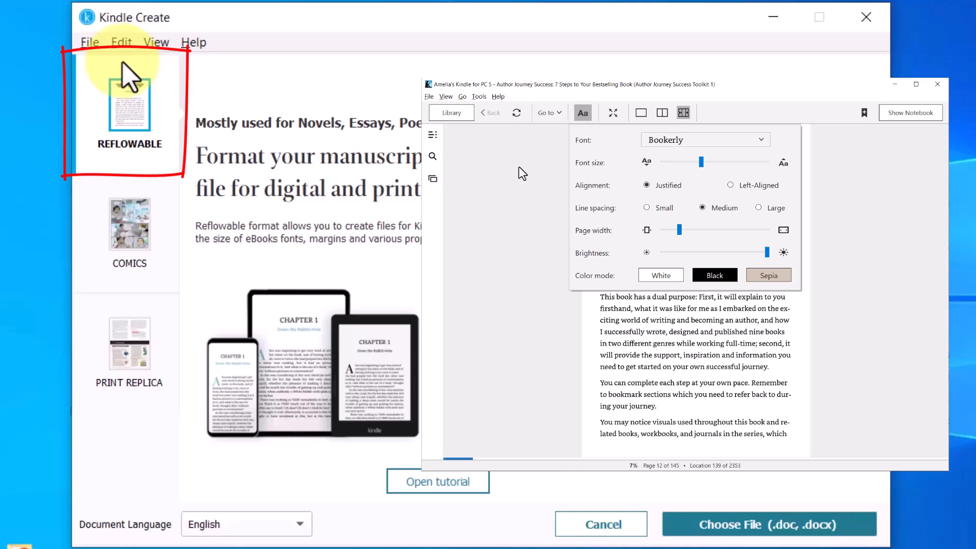
{"action": "left_click_drag", "start_coordinate": [703, 166], "coordinate": [697, 169]}
{"action": "left_click", "coordinate": [694, 163]}
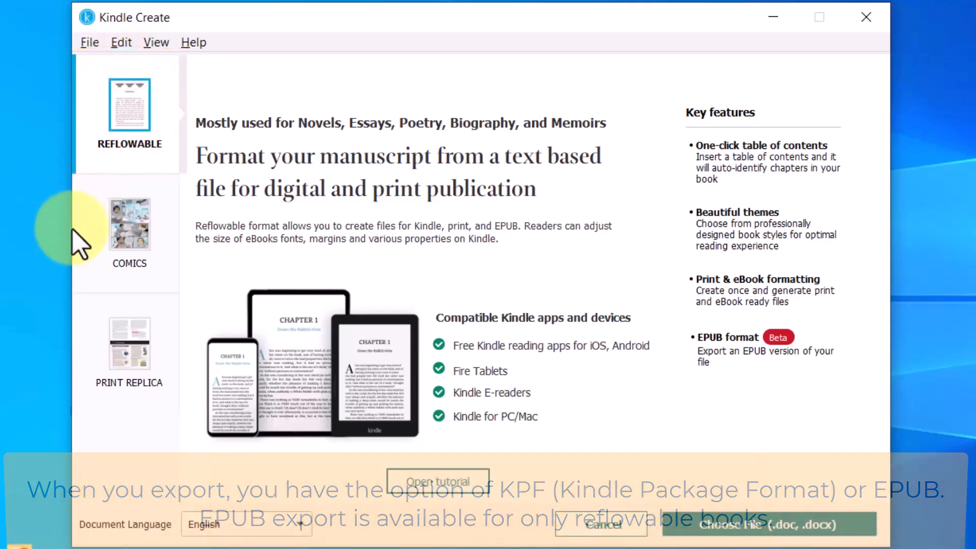
Review the descriptions of the Comics, Print Replica and Reflowable project formats.
{"action": "left_click", "coordinate": [90, 224]}
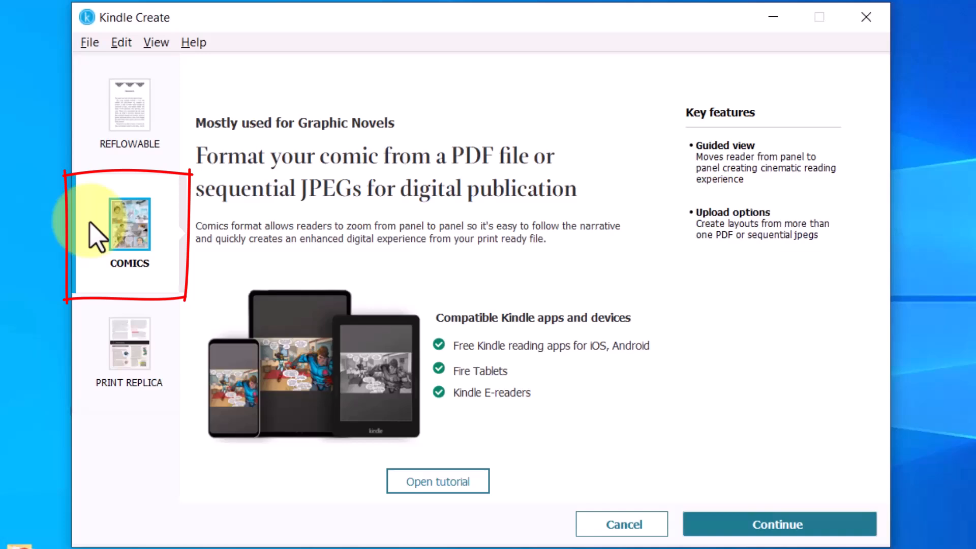
{"action": "left_click", "coordinate": [101, 343]}
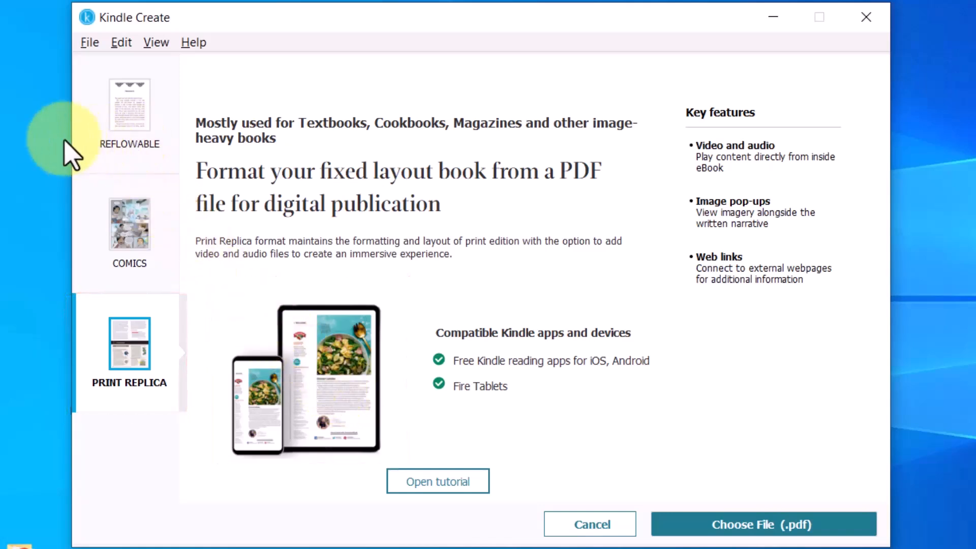
{"action": "left_click", "coordinate": [103, 122]}
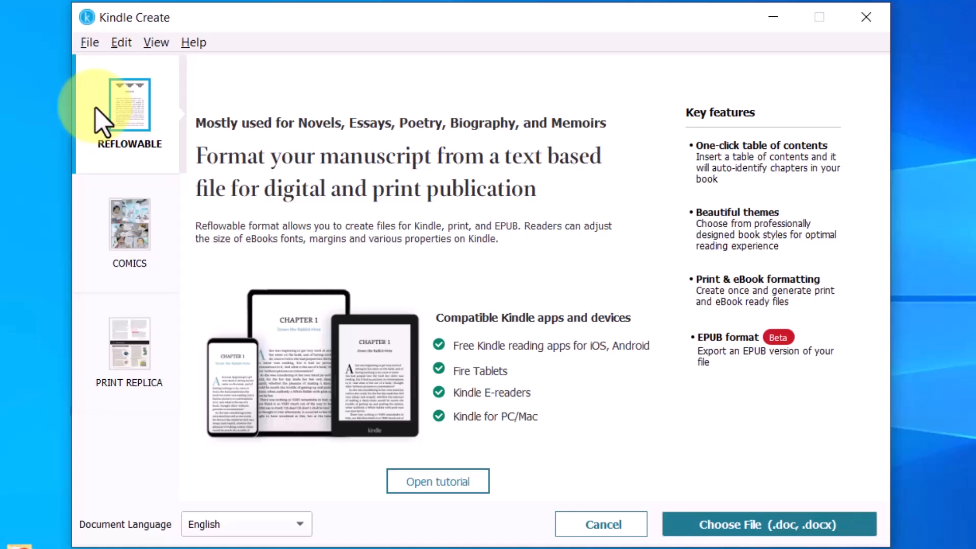
Create a Print Replica project from IDEAS_eBOOK_FINAL_012823_v2.pdf in the _FINAL_FILES folder of the writing and brainstorming ideas book.
{"action": "left_click", "coordinate": [88, 339]}
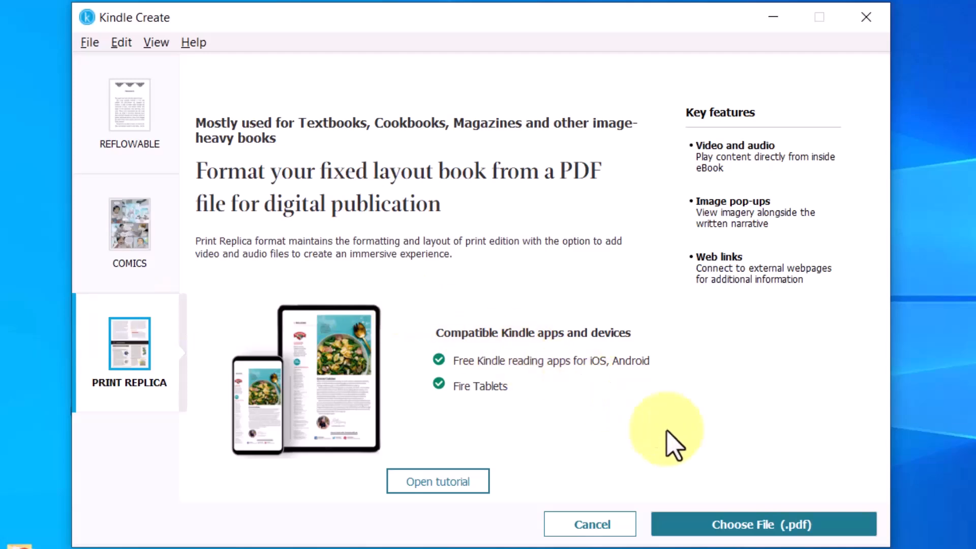
{"action": "left_click", "coordinate": [756, 534]}
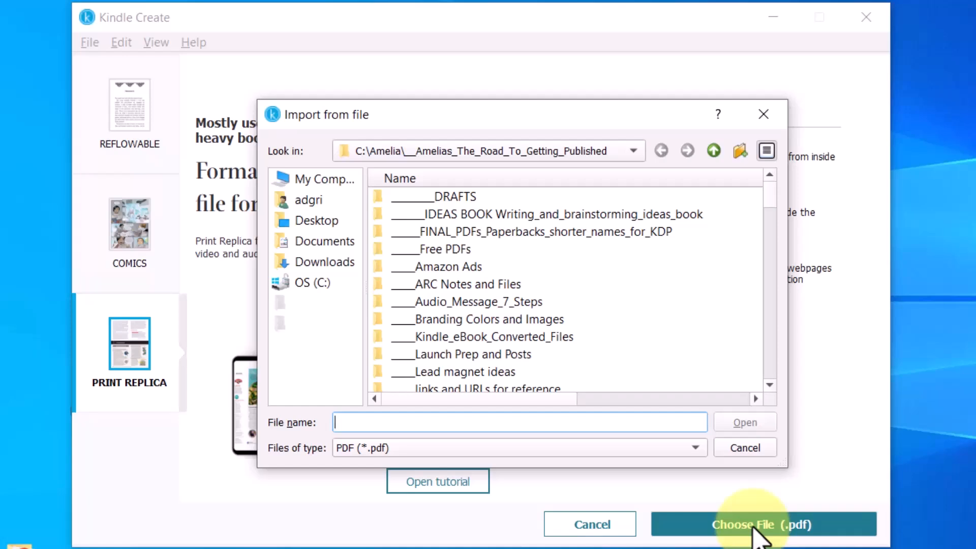
{"action": "double_click", "coordinate": [493, 216]}
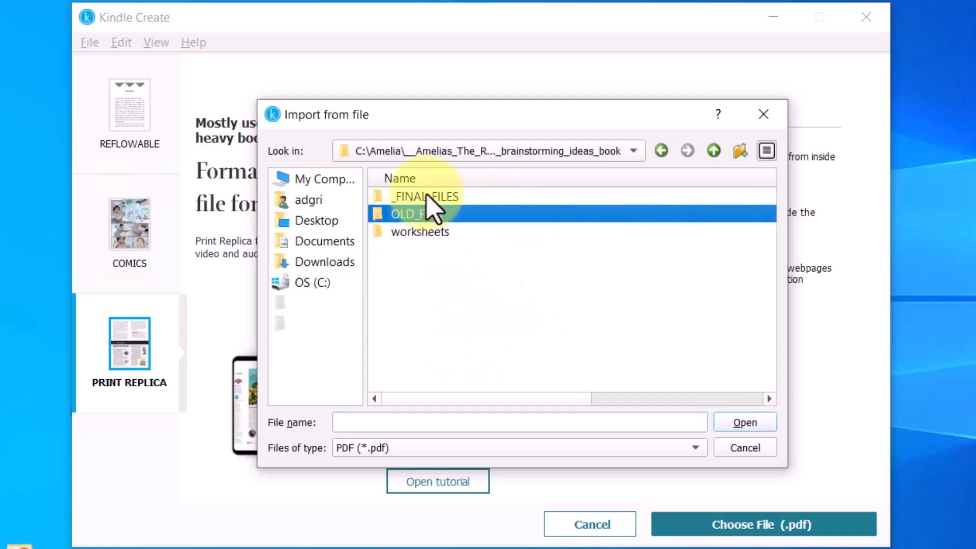
{"action": "double_click", "coordinate": [442, 199]}
{"action": "left_click", "coordinate": [453, 198]}
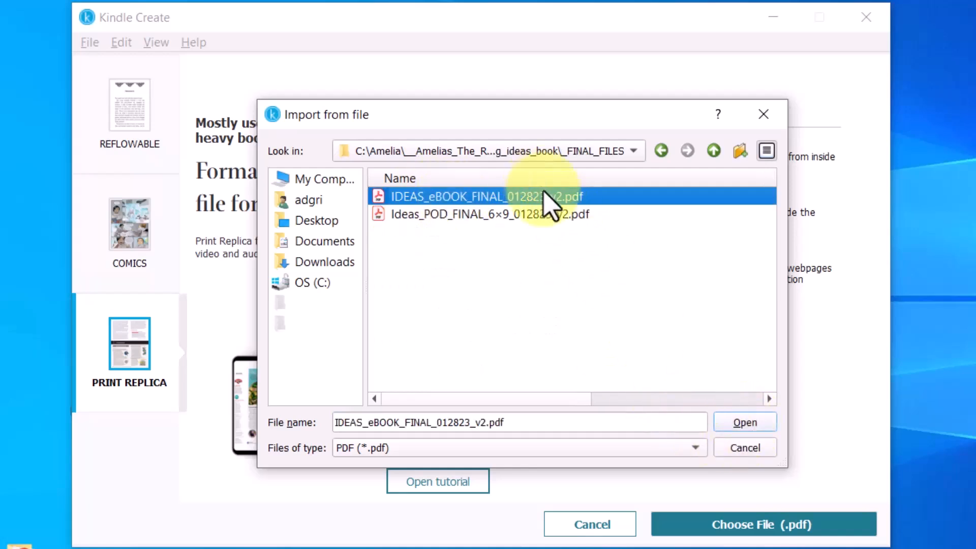
{"action": "left_click", "coordinate": [739, 422]}
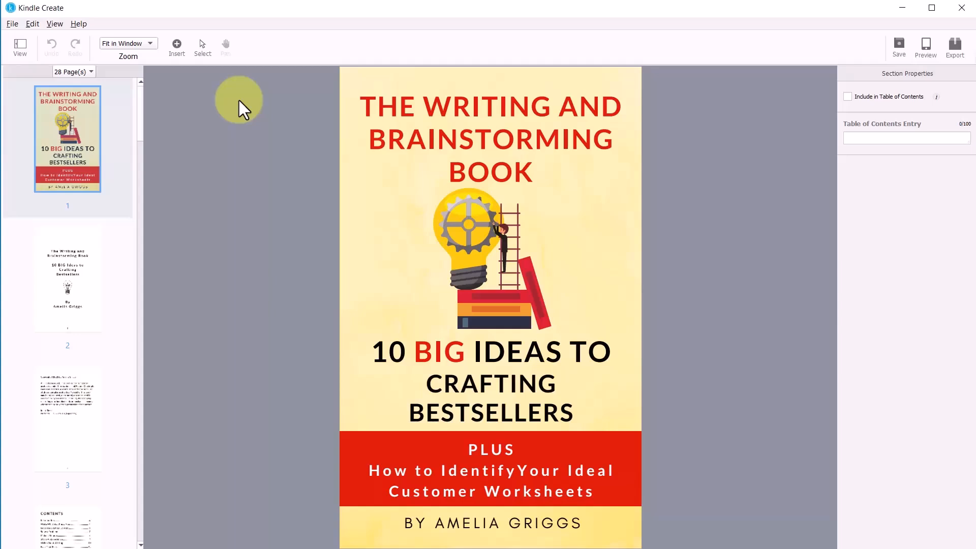
Look through the imported title, copyright and contents pages, returning to the title page on page 2.
{"action": "left_click", "coordinate": [78, 261]}
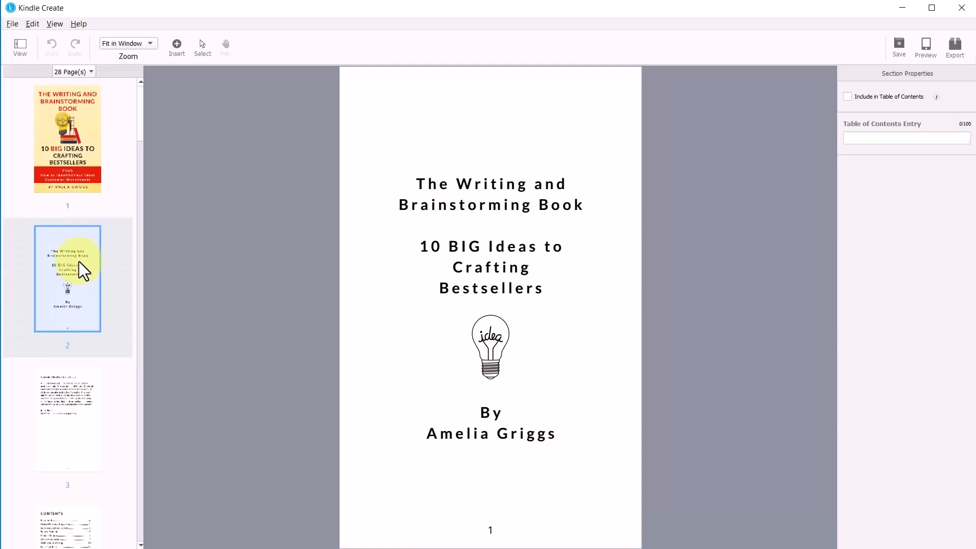
{"action": "left_click", "coordinate": [77, 402]}
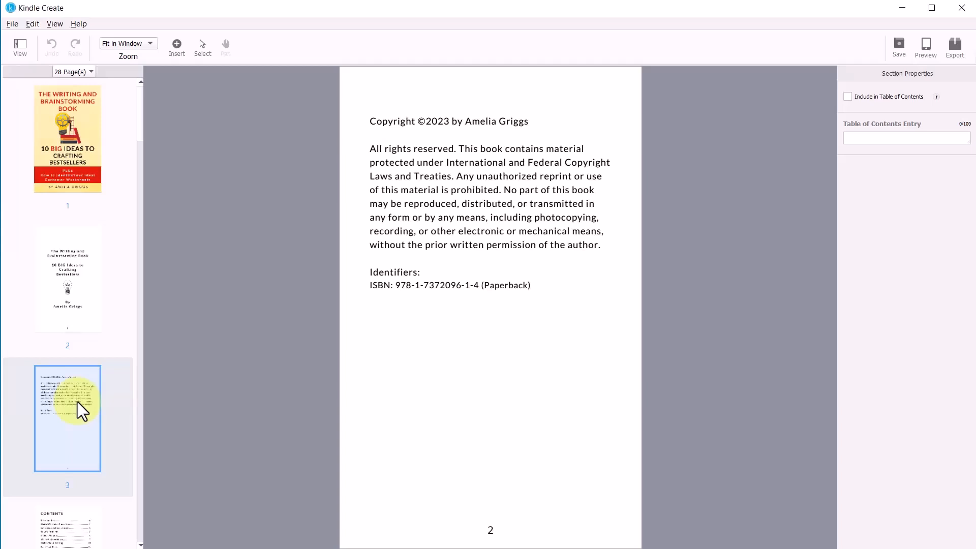
{"action": "left_click", "coordinate": [69, 526]}
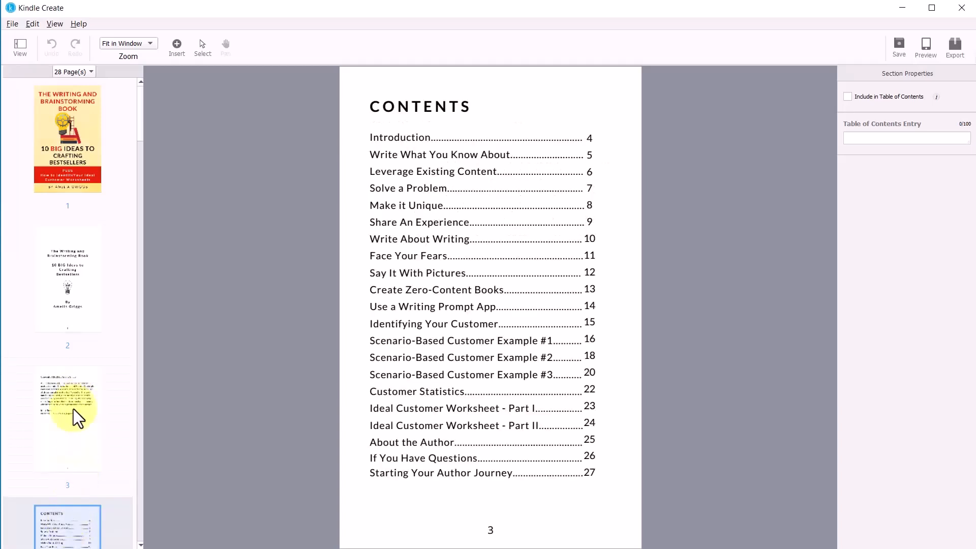
{"action": "left_click", "coordinate": [71, 305]}
{"action": "left_click", "coordinate": [68, 172]}
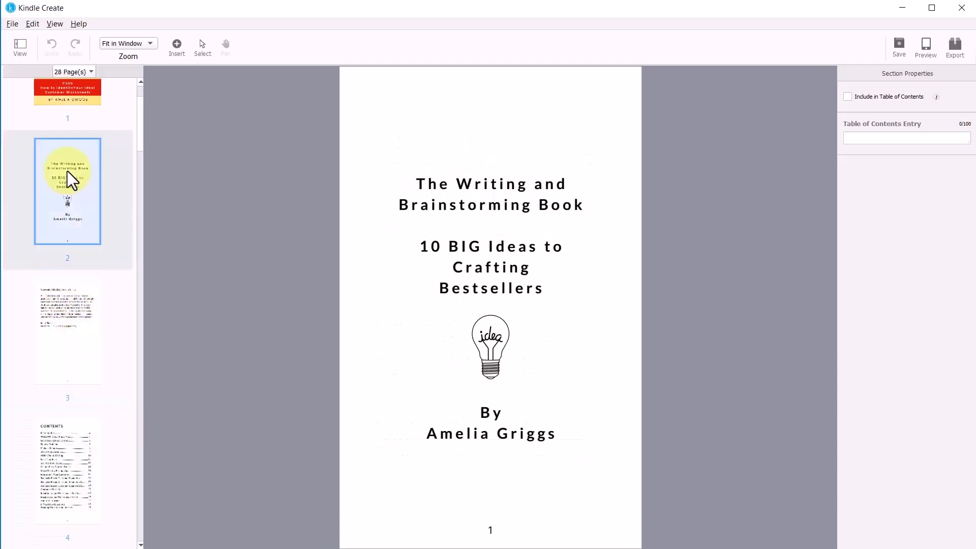
{"action": "scroll", "coordinate": [141, 117], "scroll_direction": "up", "scroll_amount": 2}
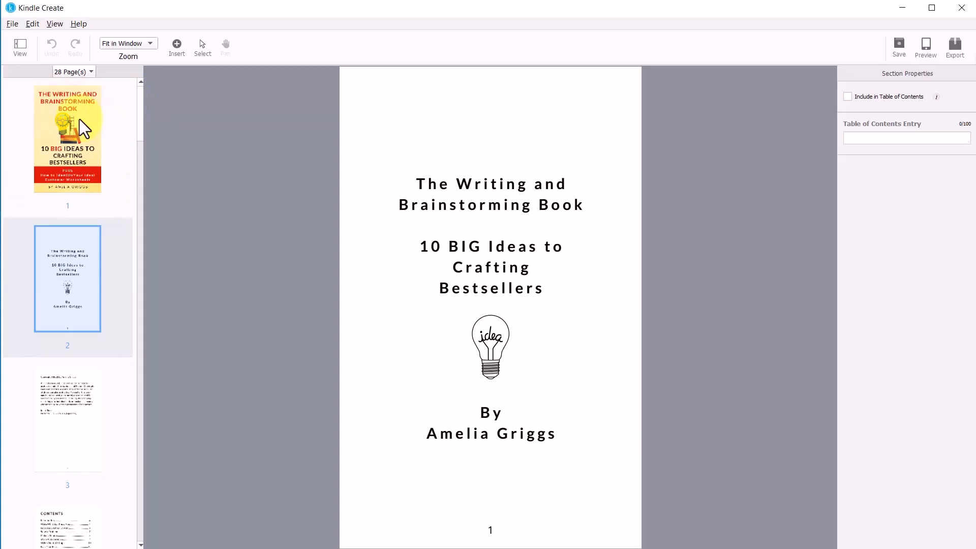
Preview the book on the Phone device type in landscape and portrait orientation, and close the preview.
{"action": "left_click", "coordinate": [935, 47]}
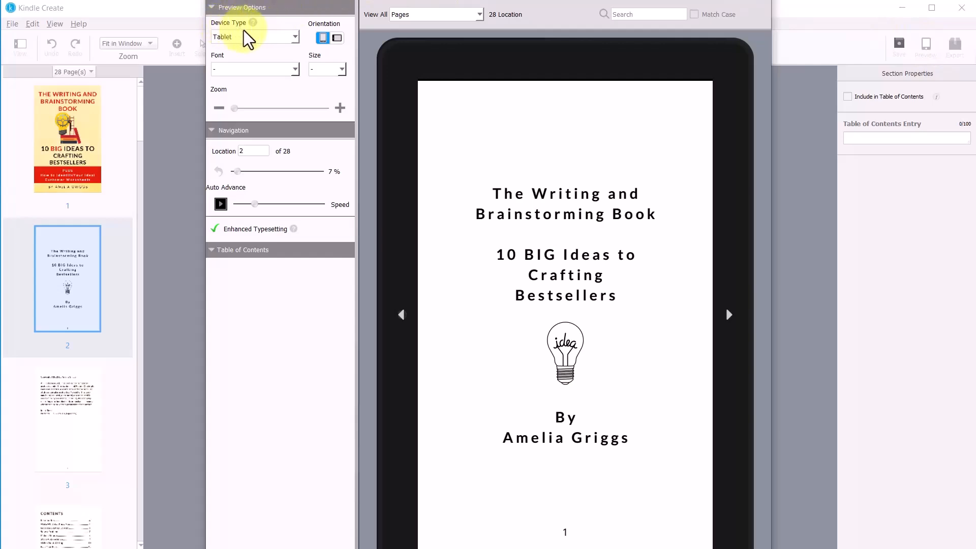
{"action": "left_click", "coordinate": [295, 40]}
{"action": "left_click", "coordinate": [264, 49]}
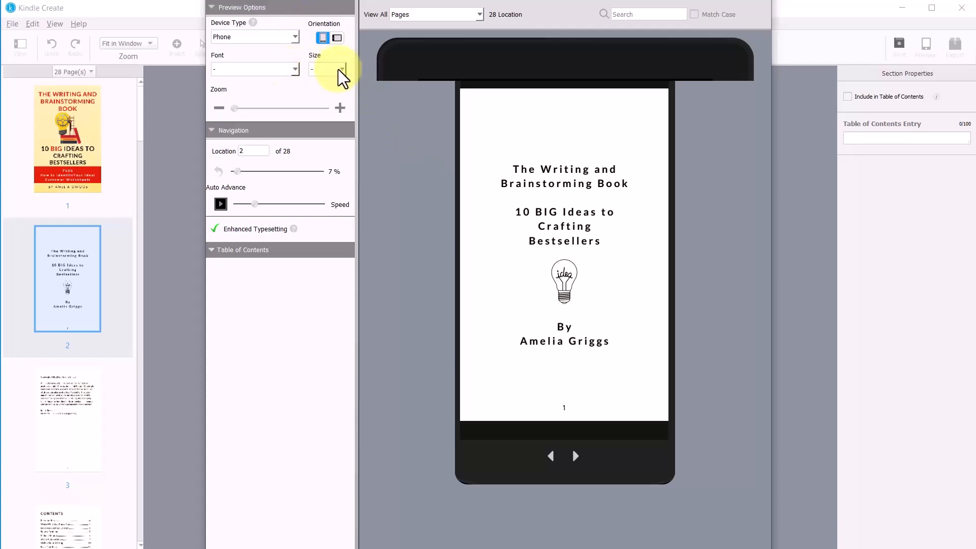
{"action": "left_click", "coordinate": [337, 38]}
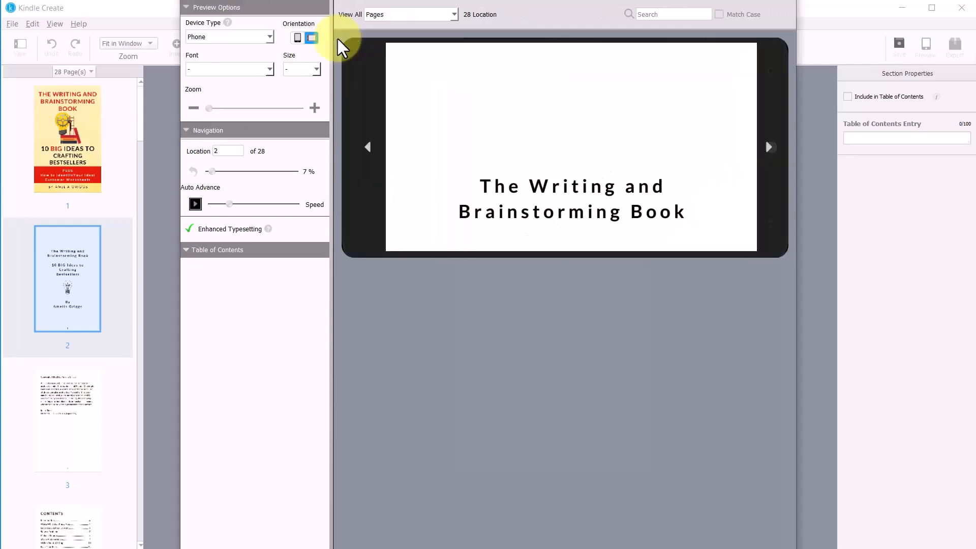
{"action": "left_click", "coordinate": [298, 37]}
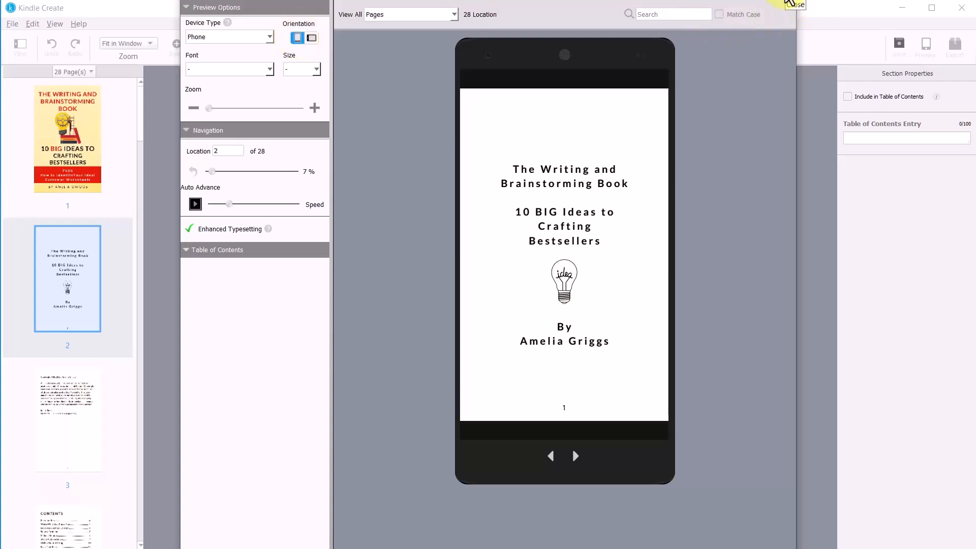
{"action": "left_click", "coordinate": [789, 4]}
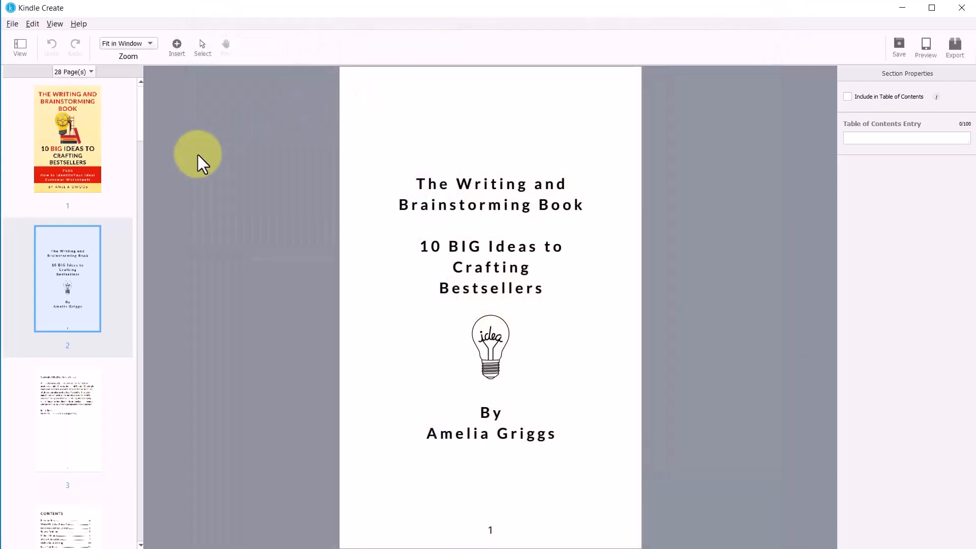
{"action": "left_click", "coordinate": [846, 97]}
{"action": "scroll", "coordinate": [132, 127], "scroll_direction": "down", "scroll_amount": 2}
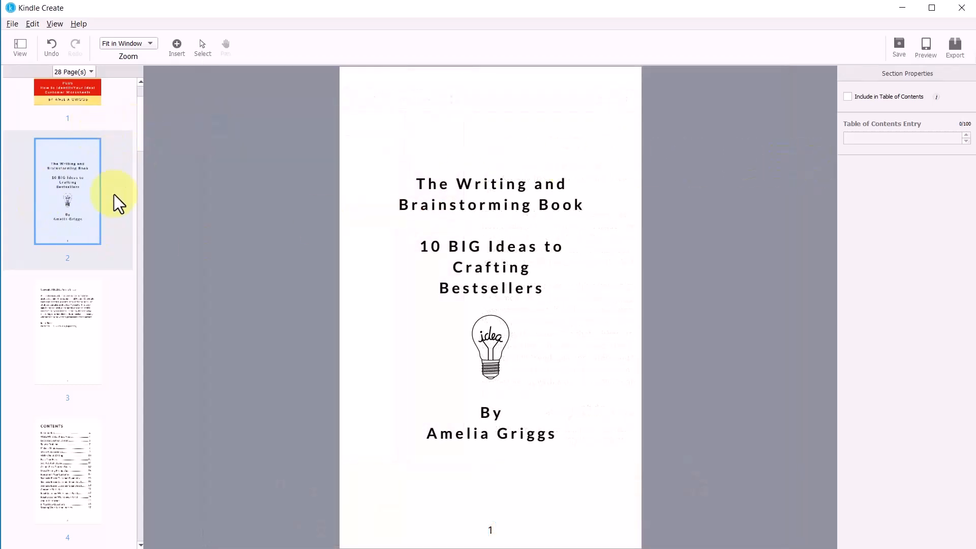
{"action": "scroll", "coordinate": [139, 132], "scroll_direction": "up", "scroll_amount": 2}
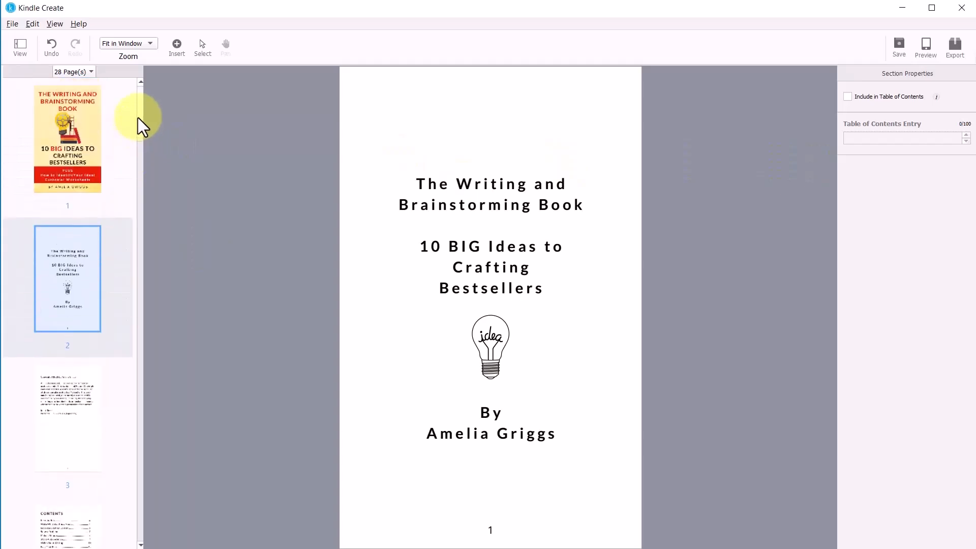
Include the cover on page 1 in the table of contents with the entry "Title".
{"action": "left_click", "coordinate": [84, 121]}
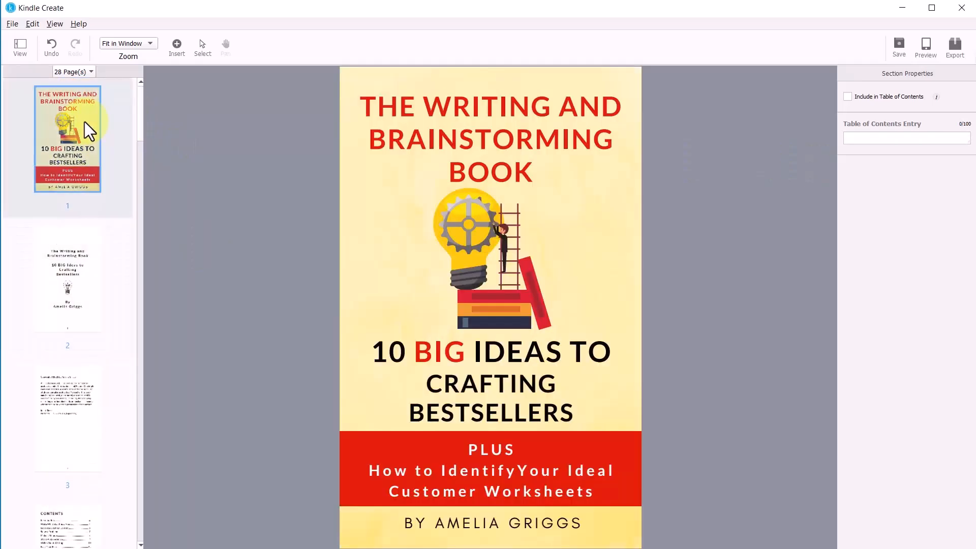
{"action": "left_click", "coordinate": [847, 96]}
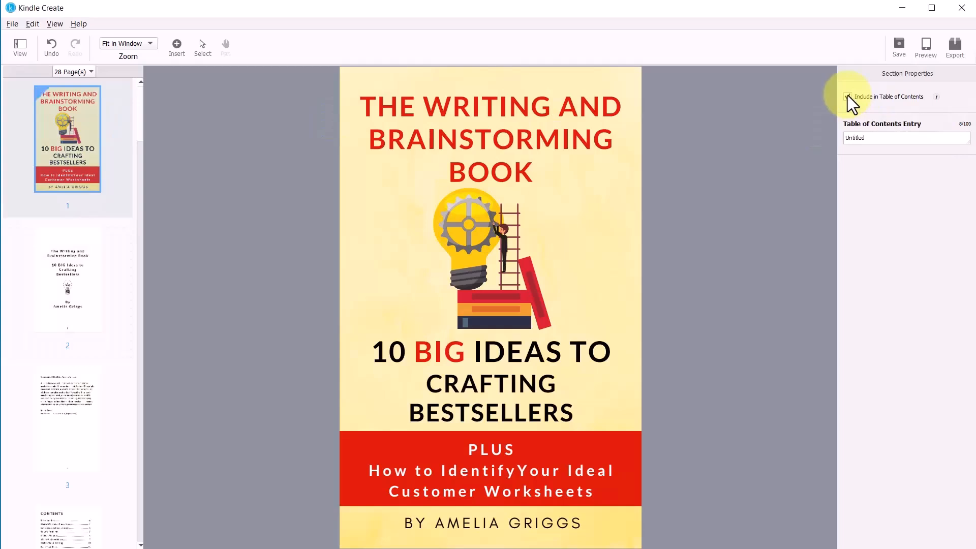
{"action": "double_click", "coordinate": [855, 138]}
{"action": "key", "text": "BackSpace"}
{"action": "type", "text": "Title"}
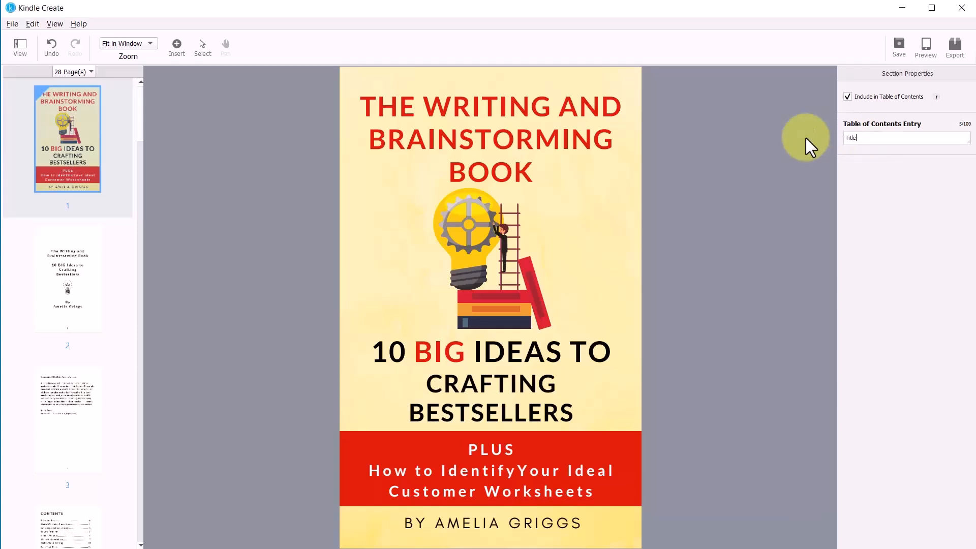
Include the copyright page on page 3 in the table of contents with the entry "Copyright".
{"action": "left_click", "coordinate": [57, 381]}
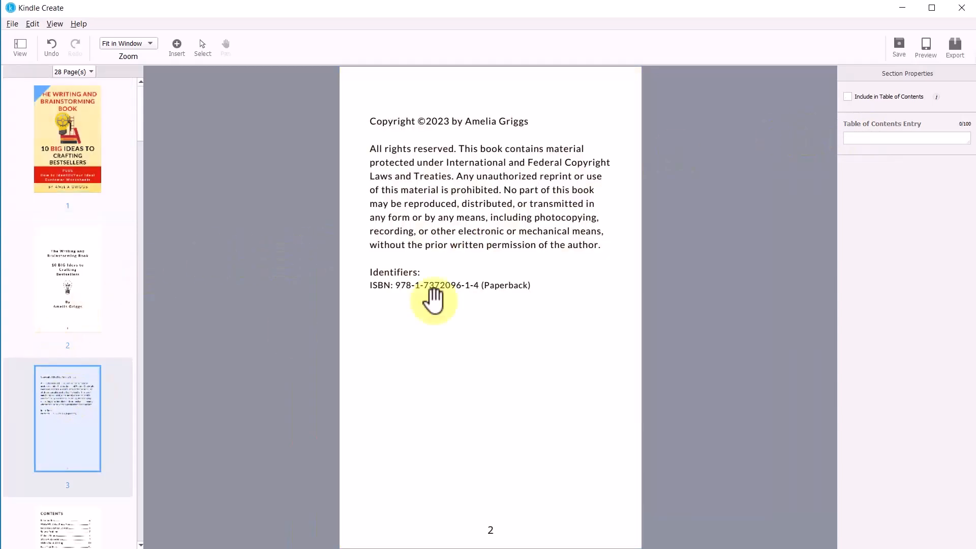
{"action": "left_click", "coordinate": [847, 96]}
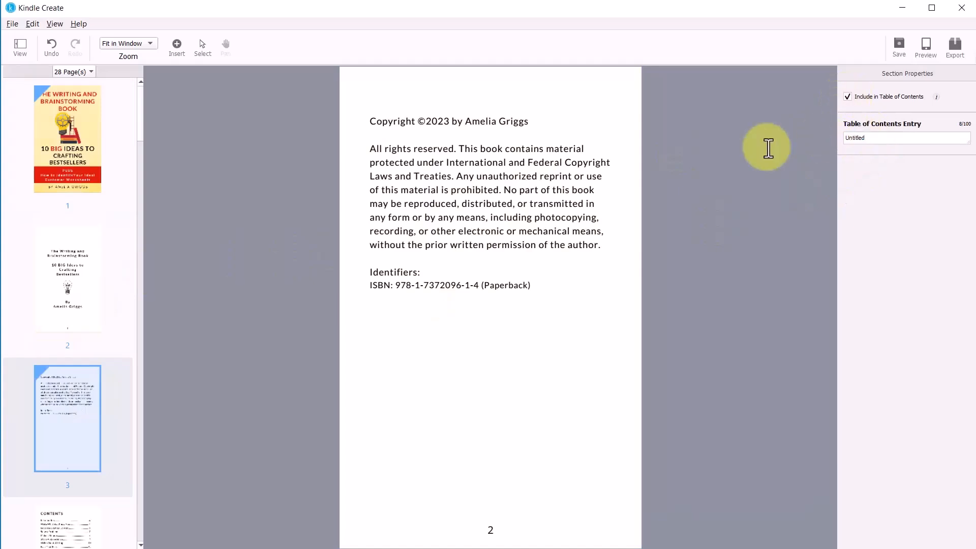
{"action": "double_click", "coordinate": [845, 137]}
{"action": "type", "text": "Copyright"}
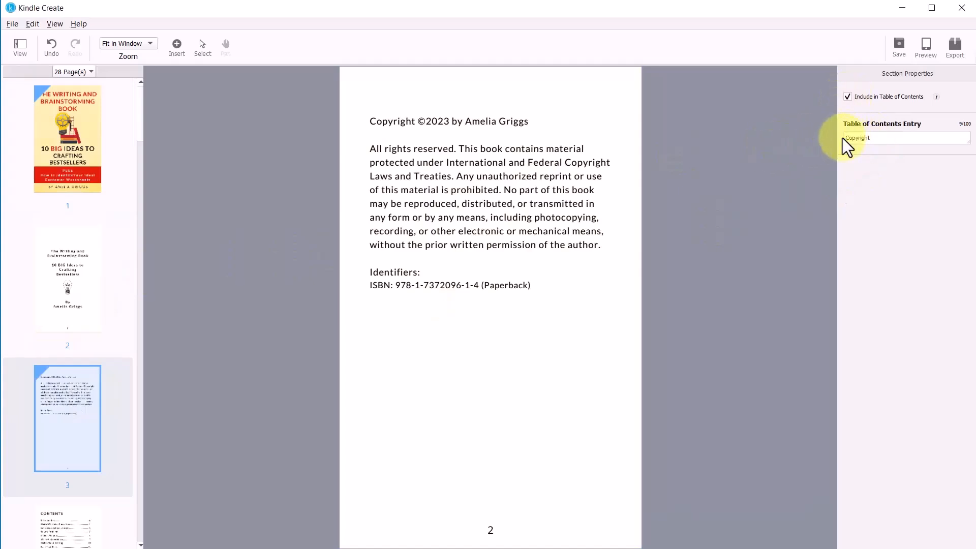
Include the introduction page on page 5 in the table of contents with the entry "Introduction".
{"action": "left_click_drag", "start_coordinate": [141, 104], "coordinate": [150, 160]}
{"action": "left_click", "coordinate": [65, 192]}
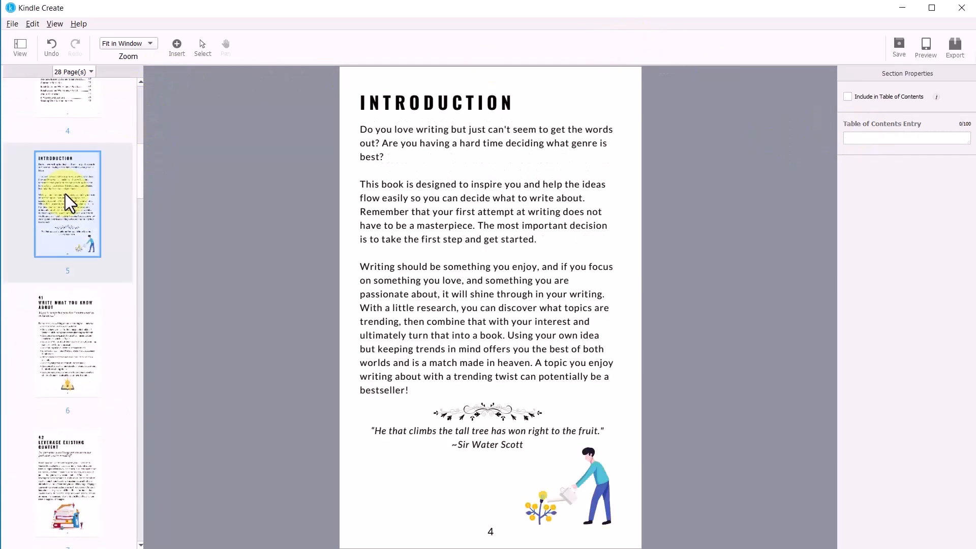
{"action": "left_click_drag", "start_coordinate": [888, 137], "coordinate": [834, 136]}
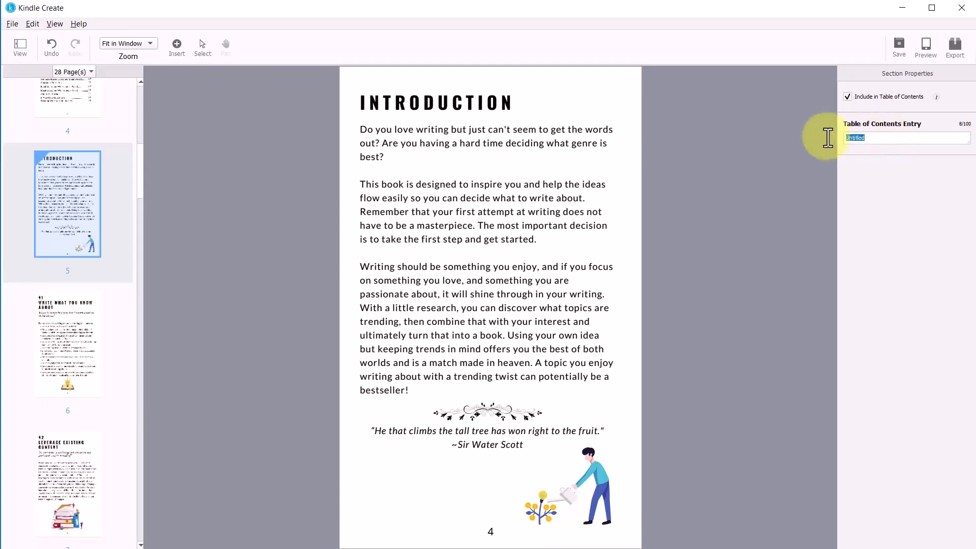
{"action": "type", "text": "I"}
{"action": "type", "text": "duction"}
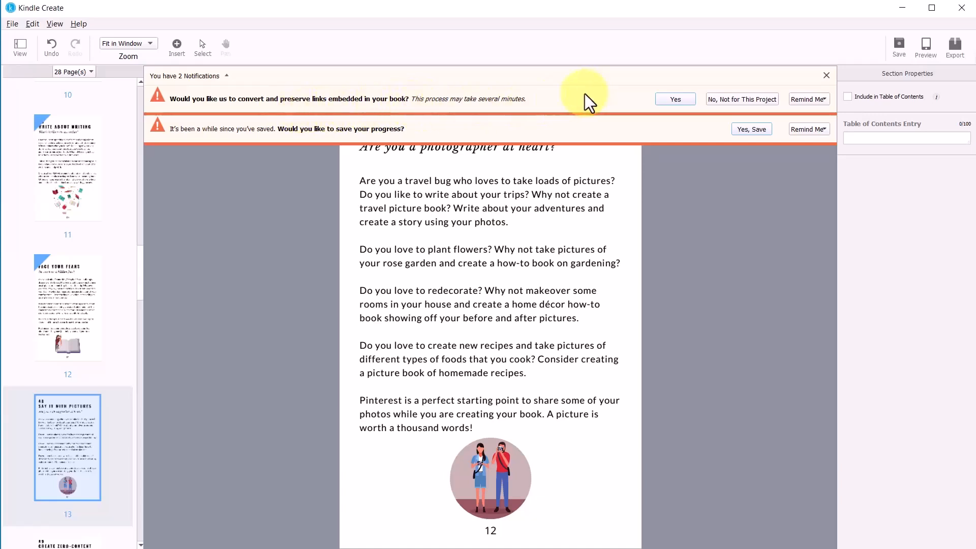
Accept the offer to convert and preserve the links embedded in the book.
{"action": "left_click", "coordinate": [687, 98]}
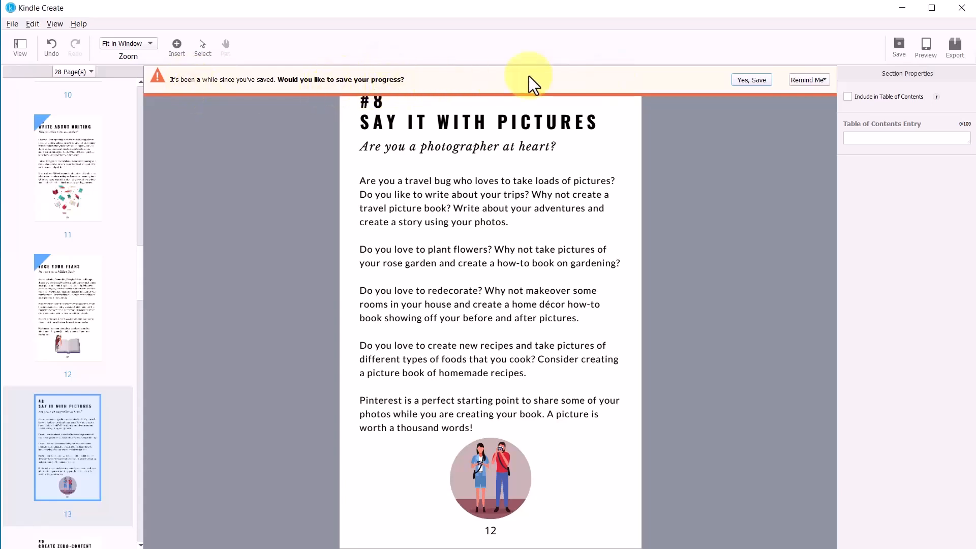
Save the project as IDEAS_eBOOK_FINAL_012823_v2_KC in the _FINAL_FILES folder.
{"action": "left_click", "coordinate": [754, 80]}
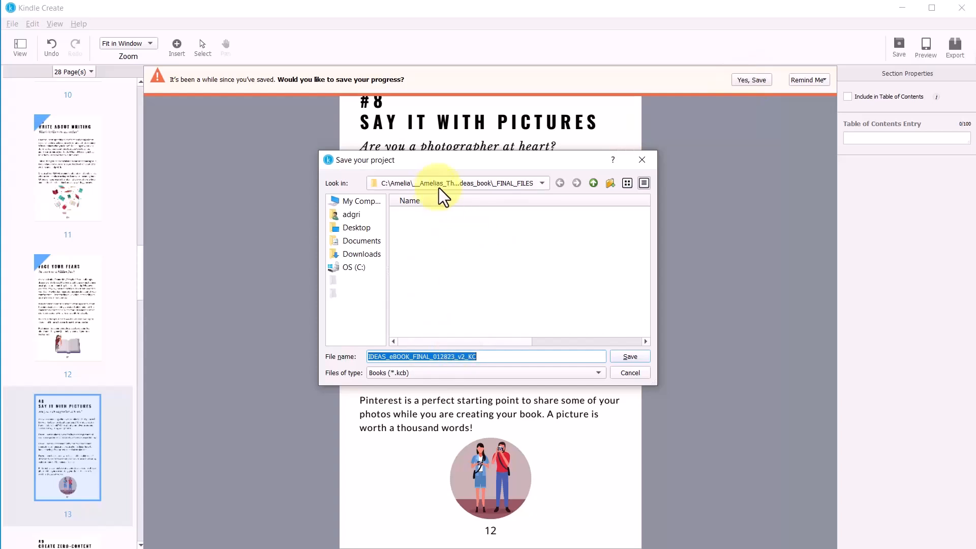
{"action": "left_click", "coordinate": [631, 356]}
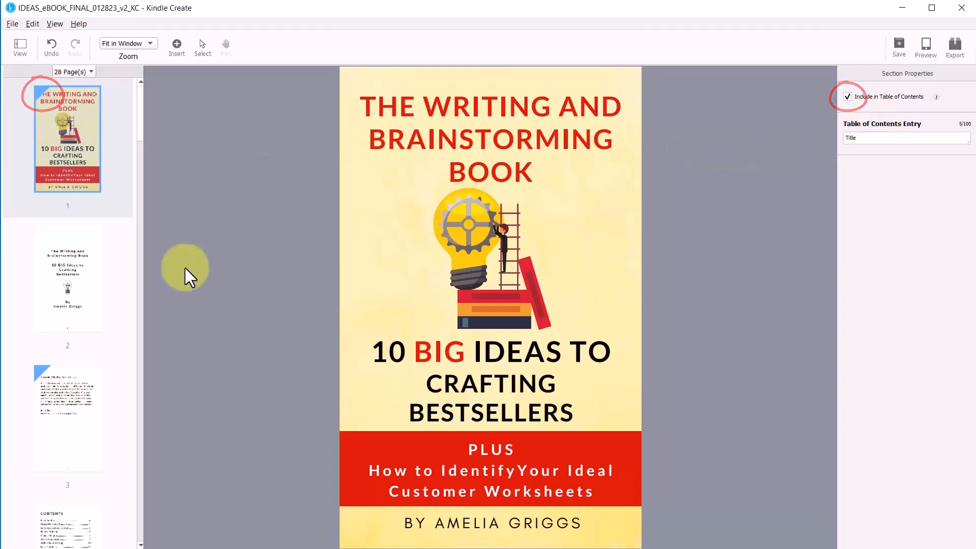
Review the table of contents settings of the inner title page on page 2 and the copyright page on page 3.
{"action": "left_click", "coordinate": [77, 261]}
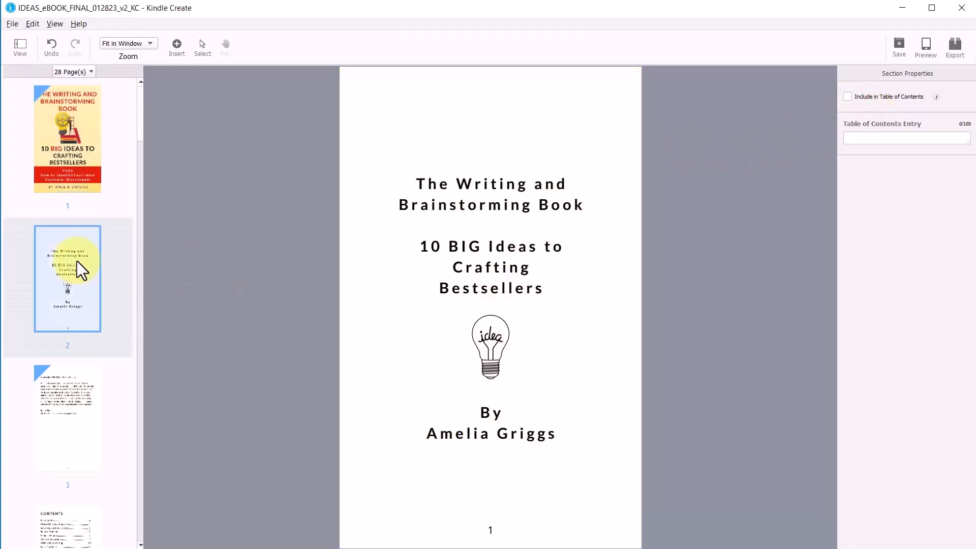
{"action": "left_click", "coordinate": [65, 401]}
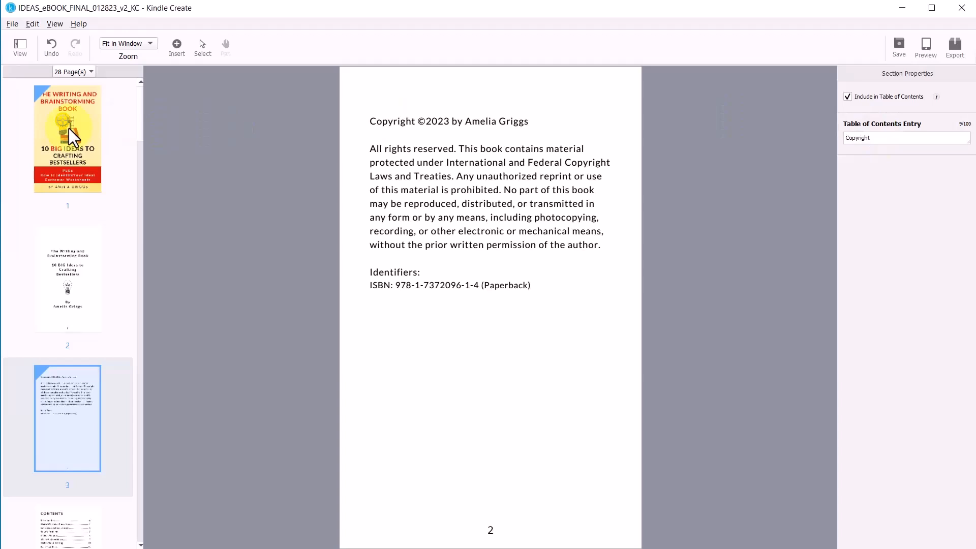
Export the book for publication as IDEAS_eBOOK_FINAL_012823_v2.kpf in the _FINAL_FILES folder and show the folder containing the exported file.
{"action": "left_click", "coordinate": [955, 51]}
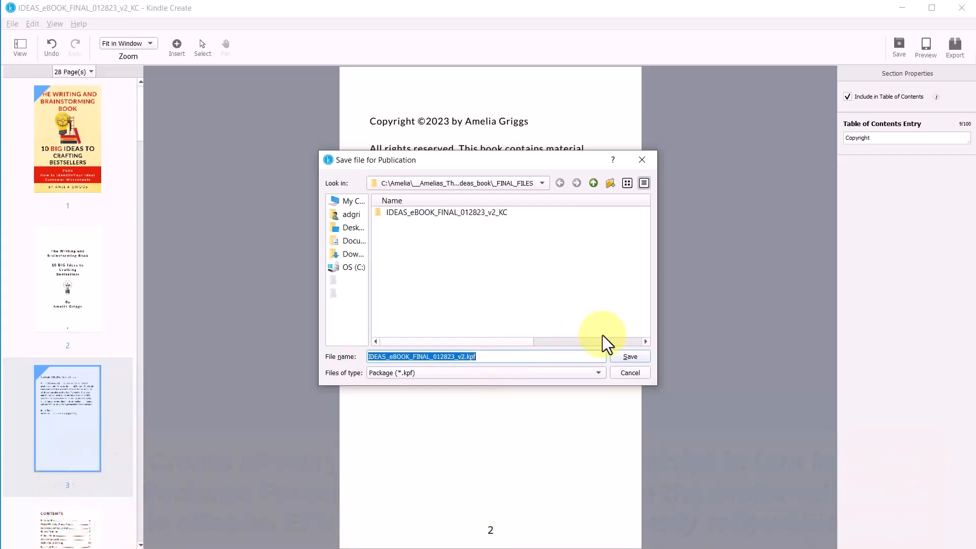
{"action": "left_click", "coordinate": [630, 356]}
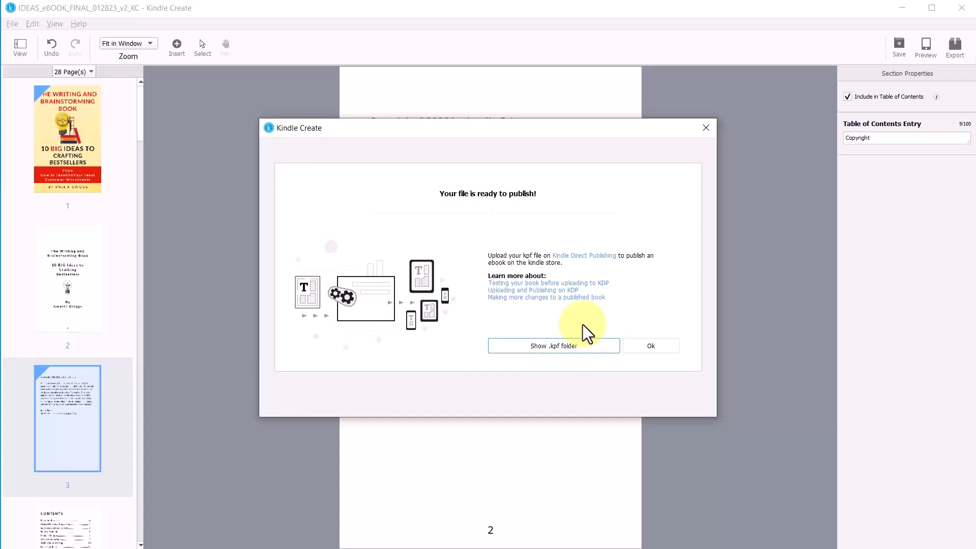
{"action": "left_click", "coordinate": [646, 344]}
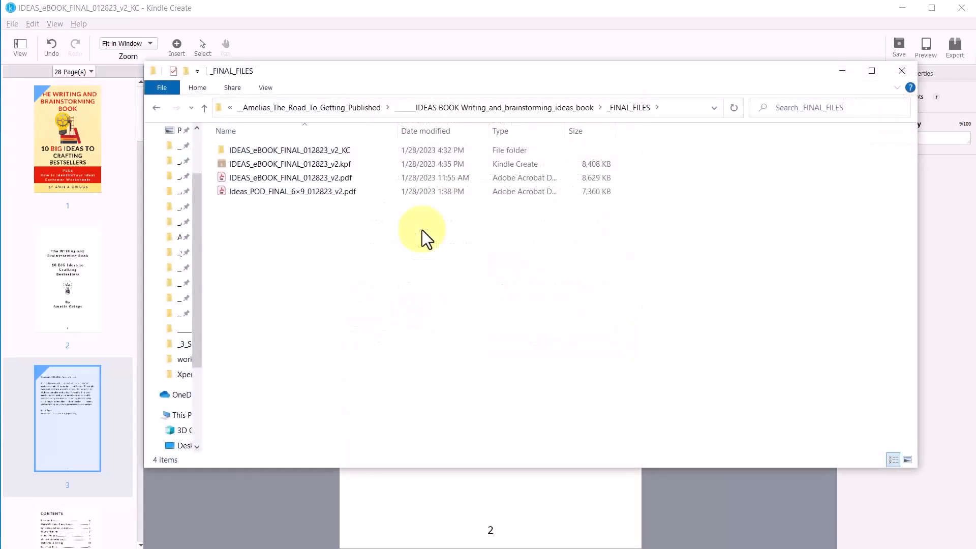